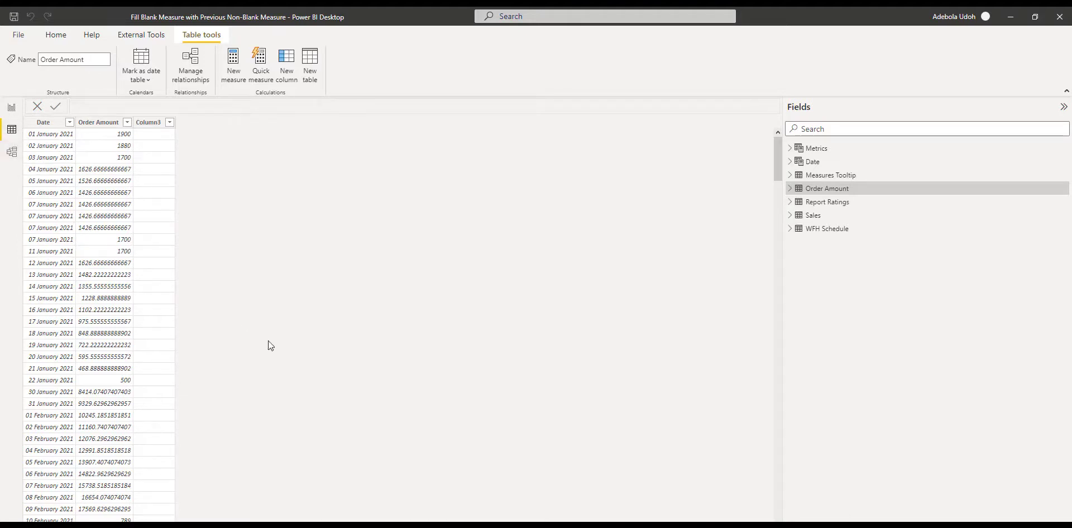
- In the model diagram, add the tables related to Order Amount, bringing in the Date table
left_click(12, 153)
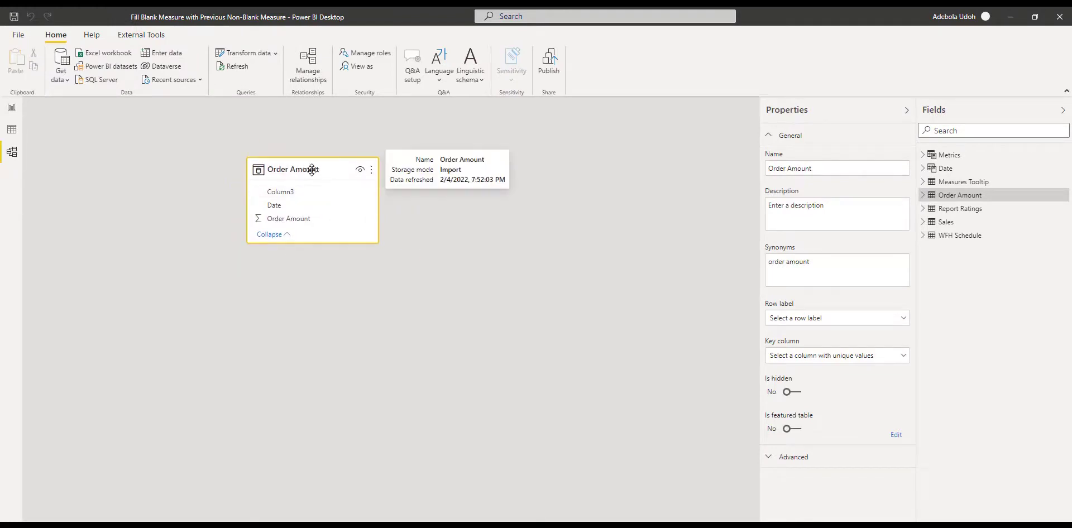
right_click(312, 170)
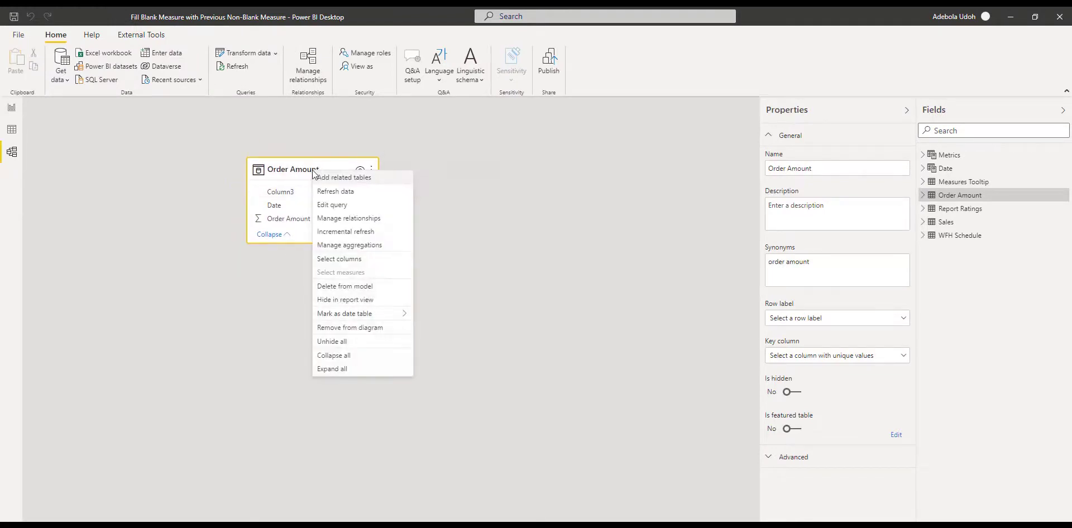
left_click(357, 178)
- Arrange the Date and Order Amount cards, then bring up the relationship line's options
left_click_drag(340, 249, 388, 149)
left_click_drag(120, 149, 140, 170)
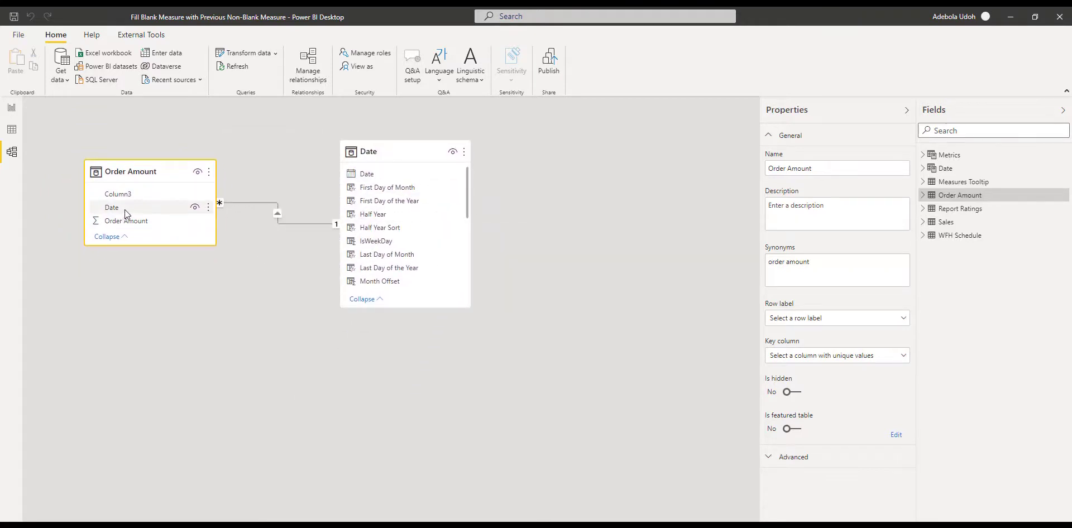
mouse_move(125, 209)
left_mouse_down()
mouse_move(247, 213)
mouse_move(119, 207)
left_mouse_up()
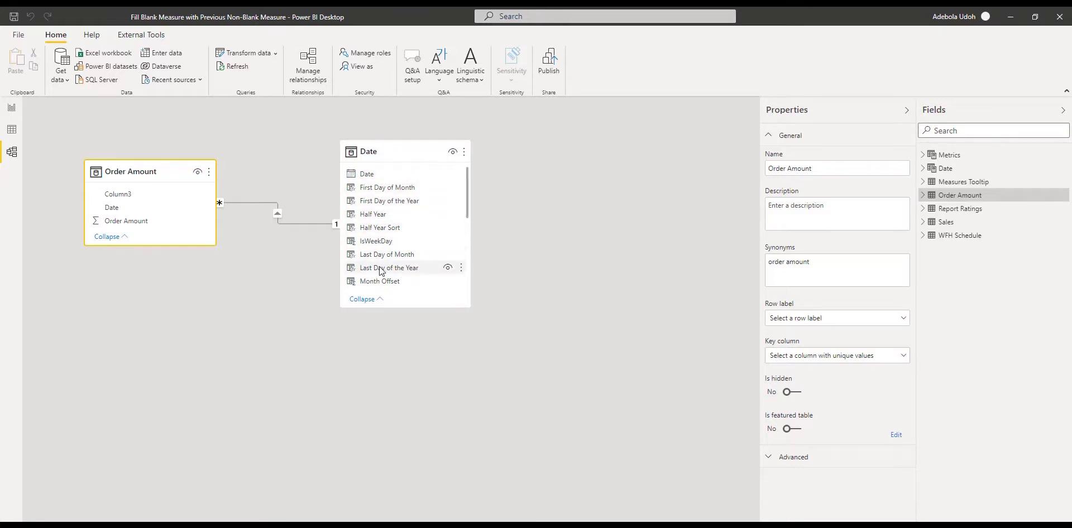
right_click(255, 202)
left_click(279, 223)
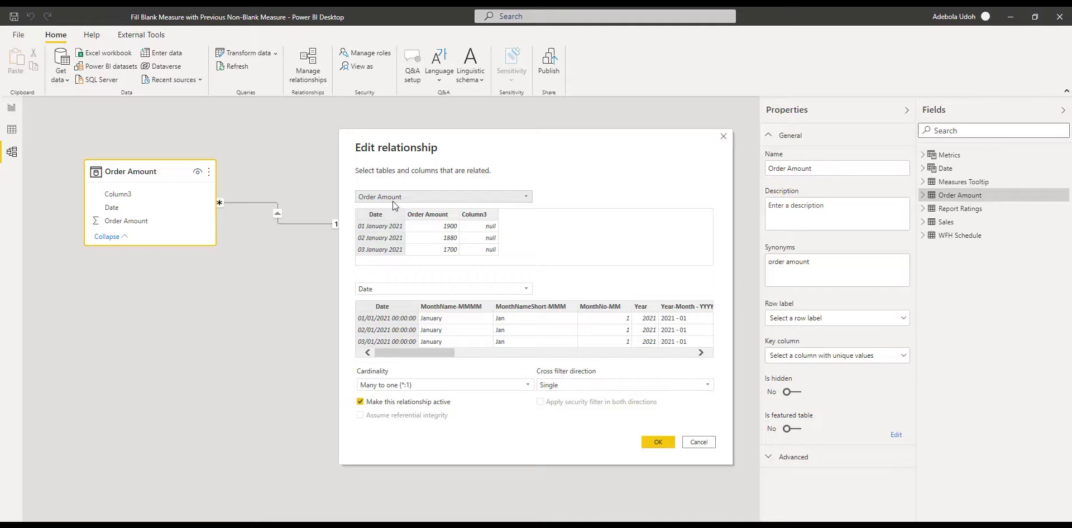
left_click(659, 443)
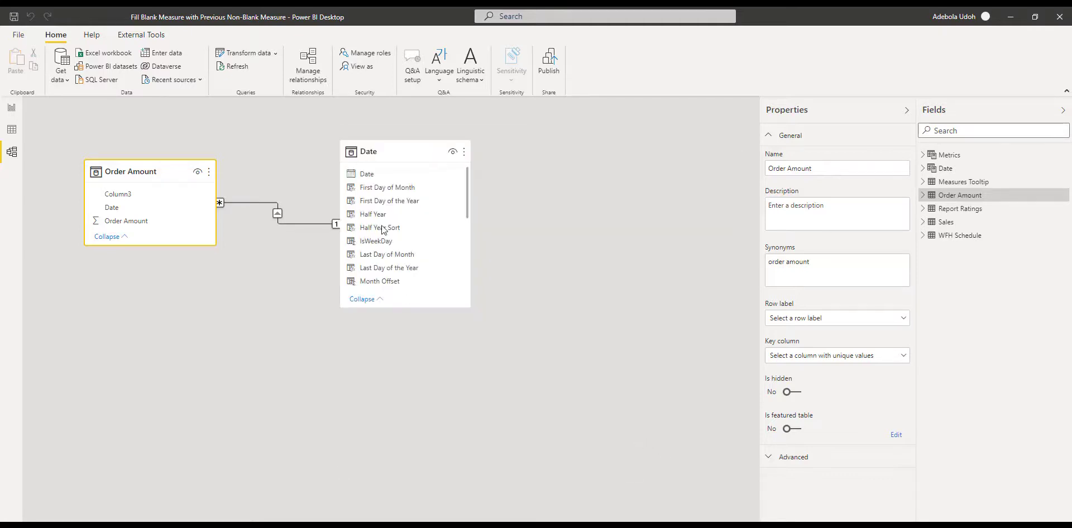
- On the report page, narrow the table visual to two columns and scroll its rows
left_click(11, 109)
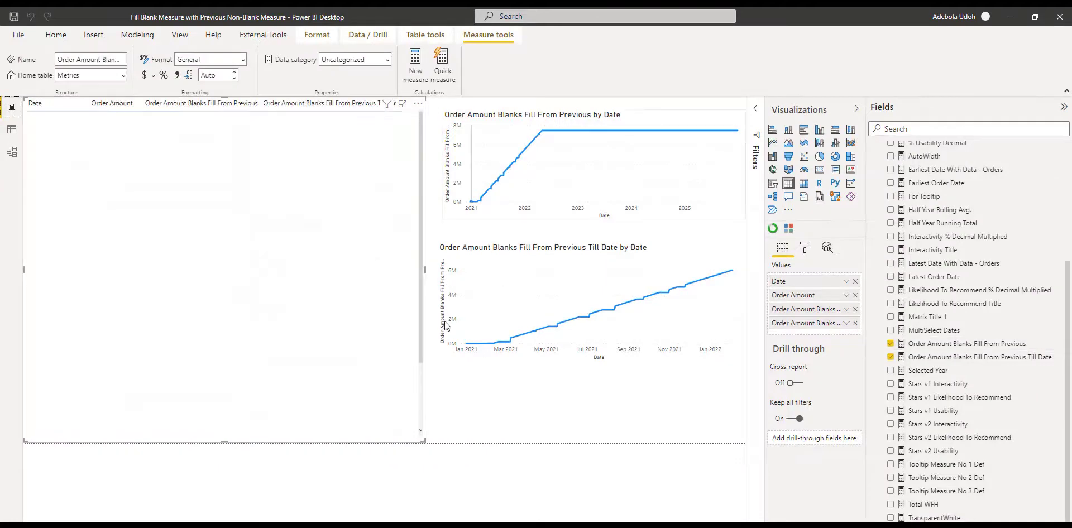
left_click(106, 127)
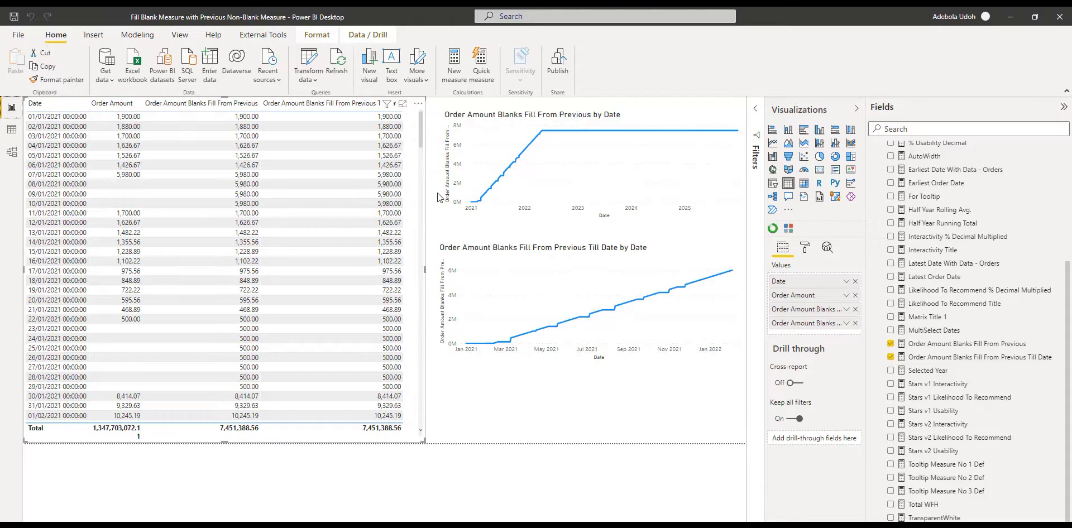
left_click_drag(222, 272, 159, 266)
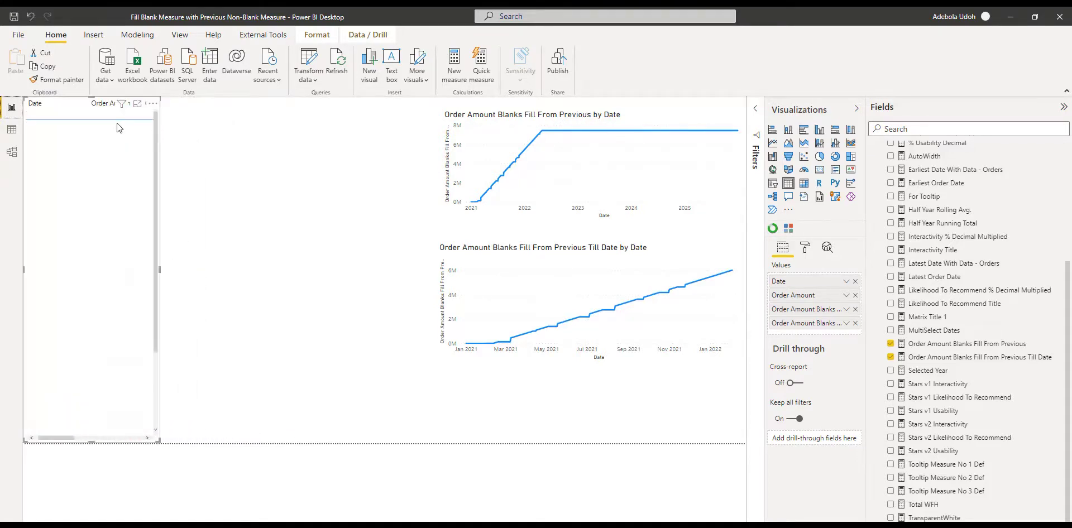
left_click(161, 143)
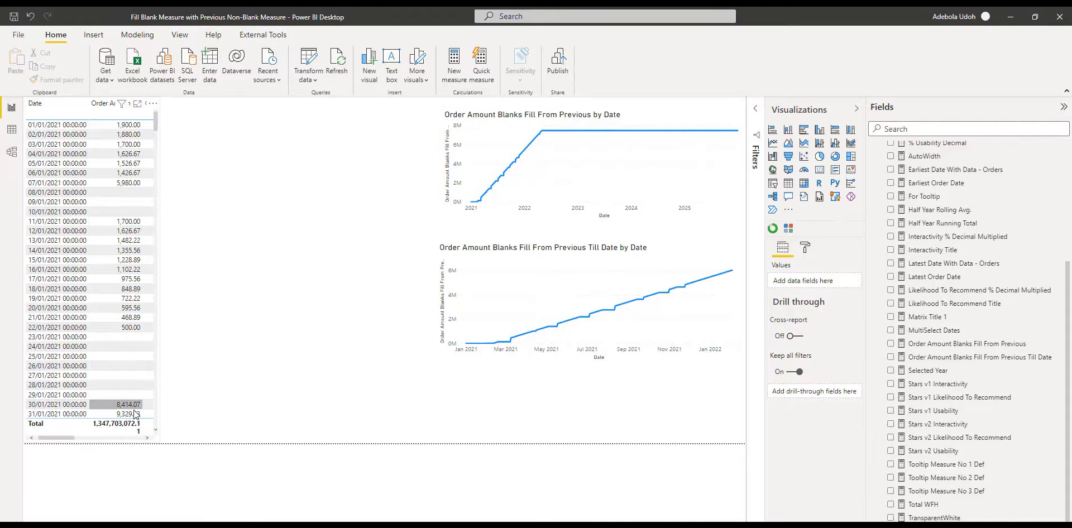
scroll(133, 342, "down", 8)
scroll(134, 349, "down", 4)
- Widen the table to reveal the filled-value column and scroll through the carried-forward values
left_click(160, 220)
left_click_drag(161, 272, 338, 283)
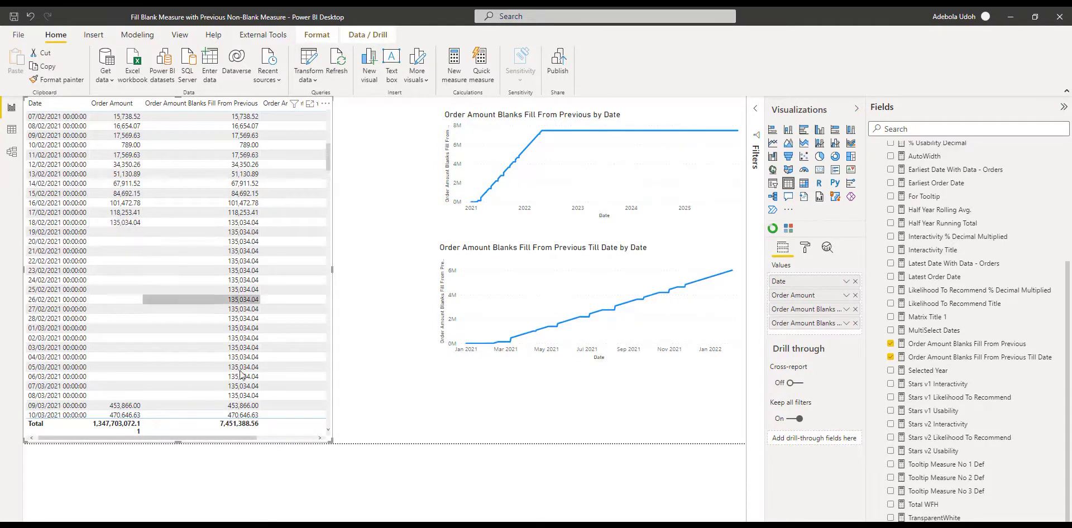
scroll(168, 346, "down", 5)
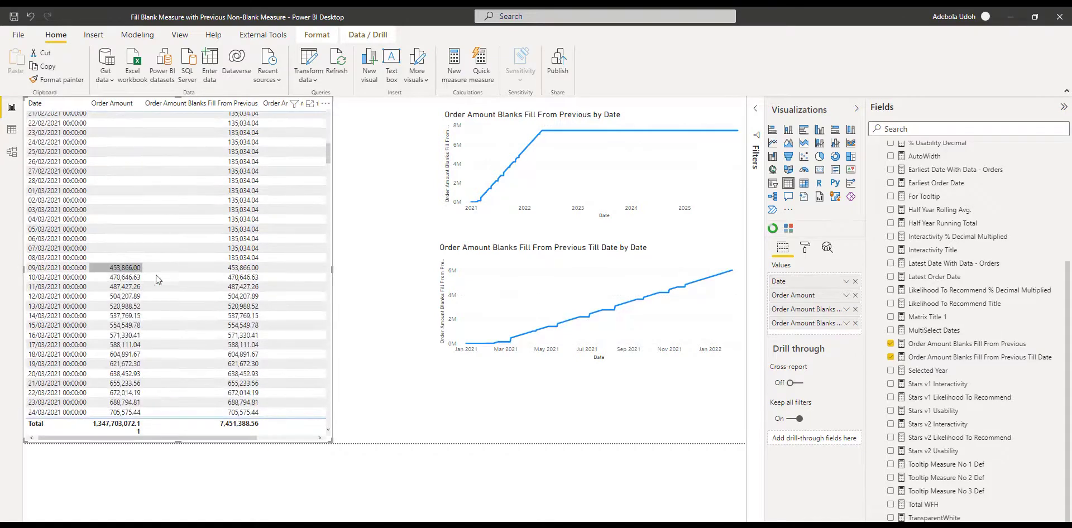
scroll(233, 329, "down", 2)
scroll(233, 331, "down", 6)
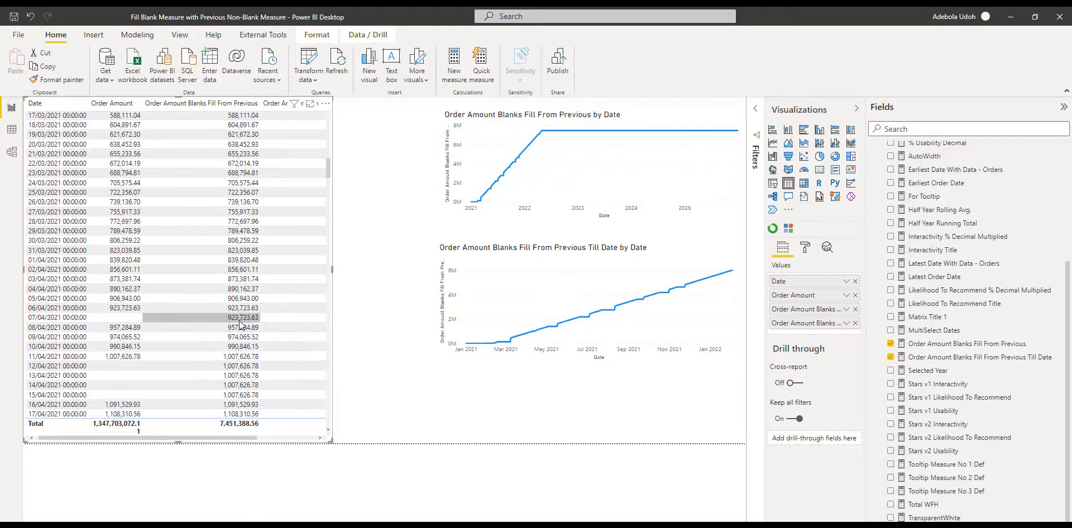
scroll(245, 312, "up", 15)
scroll(253, 278, "up", 9)
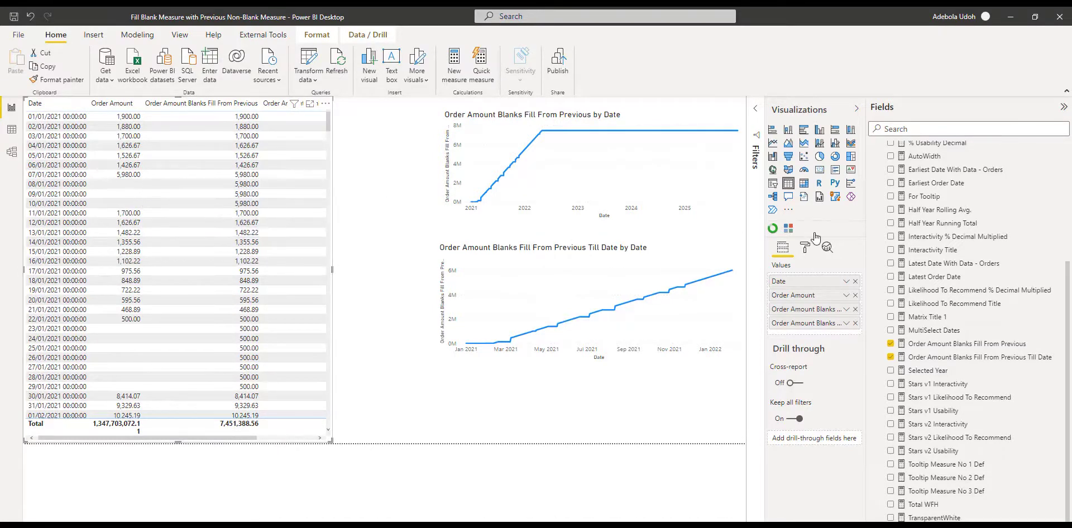
- Open the Fill From Previous measure and highlight MAX('Date'[Date]), ALL('Order Amount') and the date condition
left_click(919, 344)
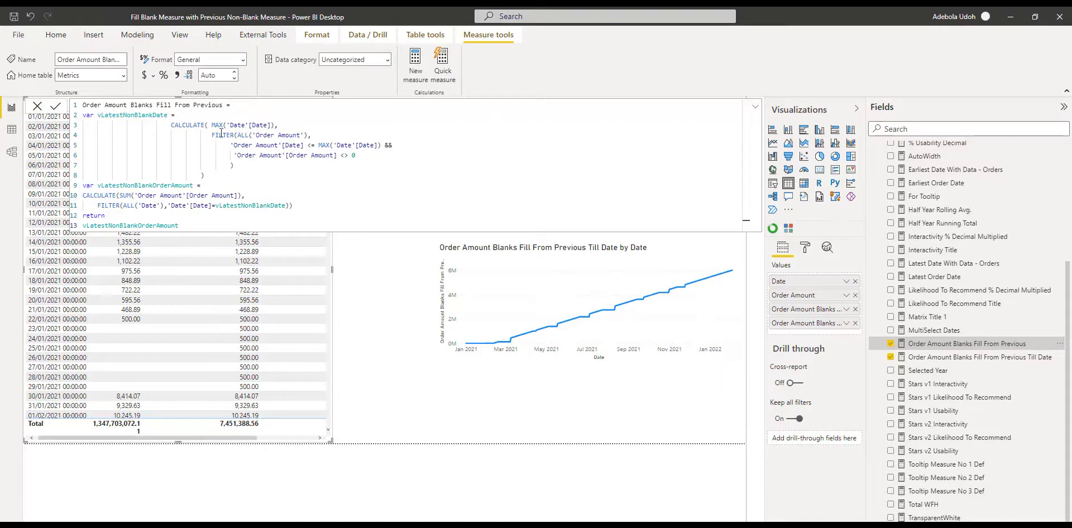
left_click_drag(274, 125, 208, 125)
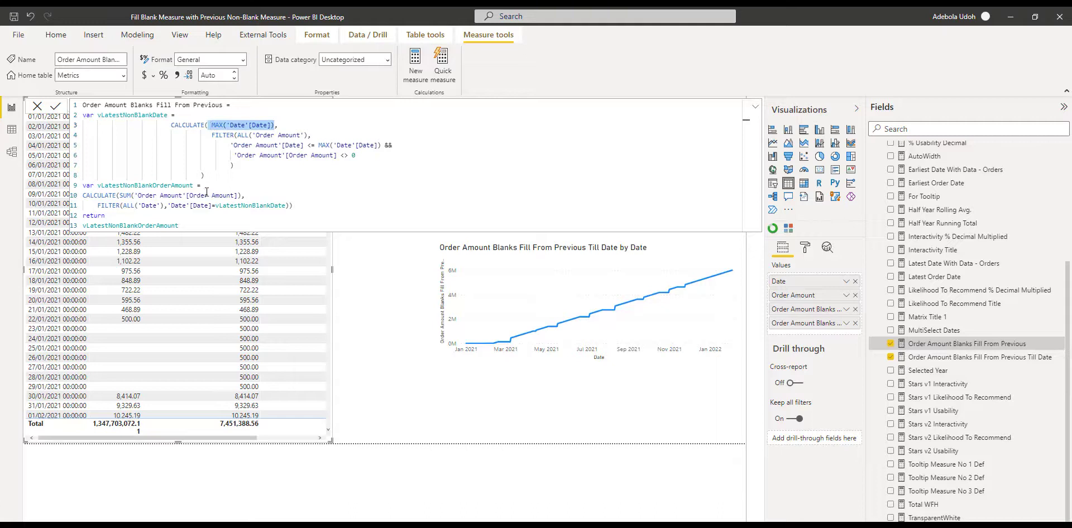
left_click(248, 126)
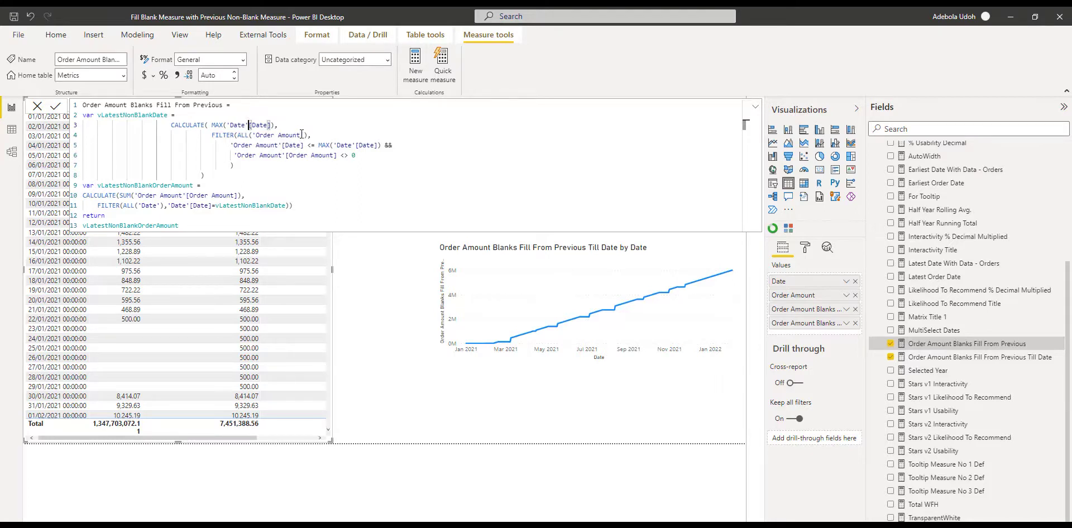
left_click_drag(302, 135, 256, 136)
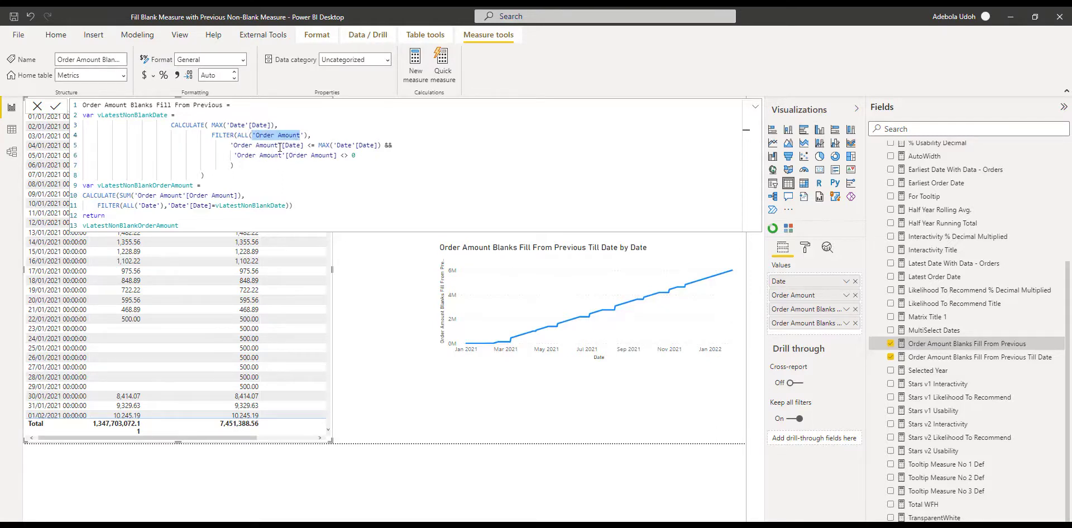
left_click_drag(306, 145, 275, 146)
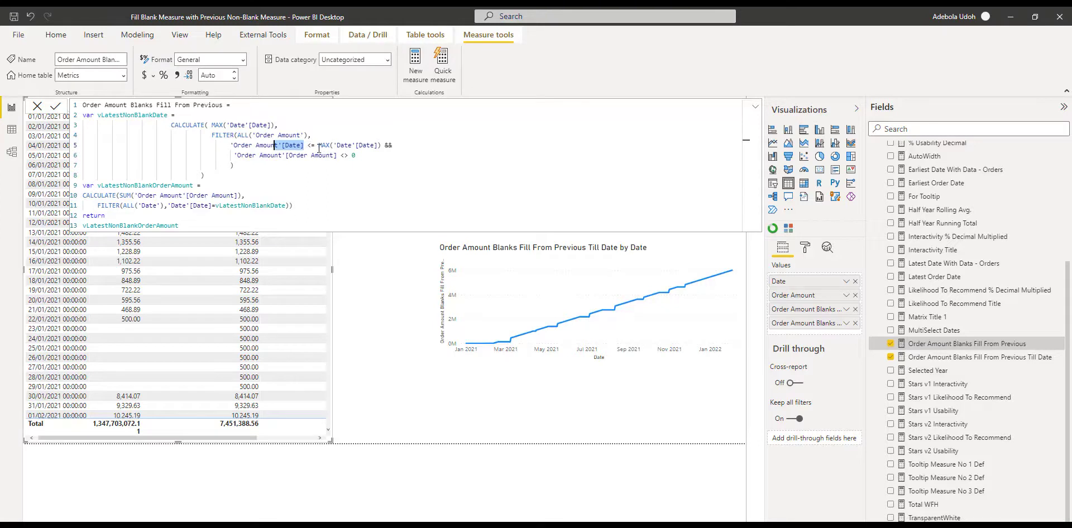
left_click_drag(382, 145, 318, 146)
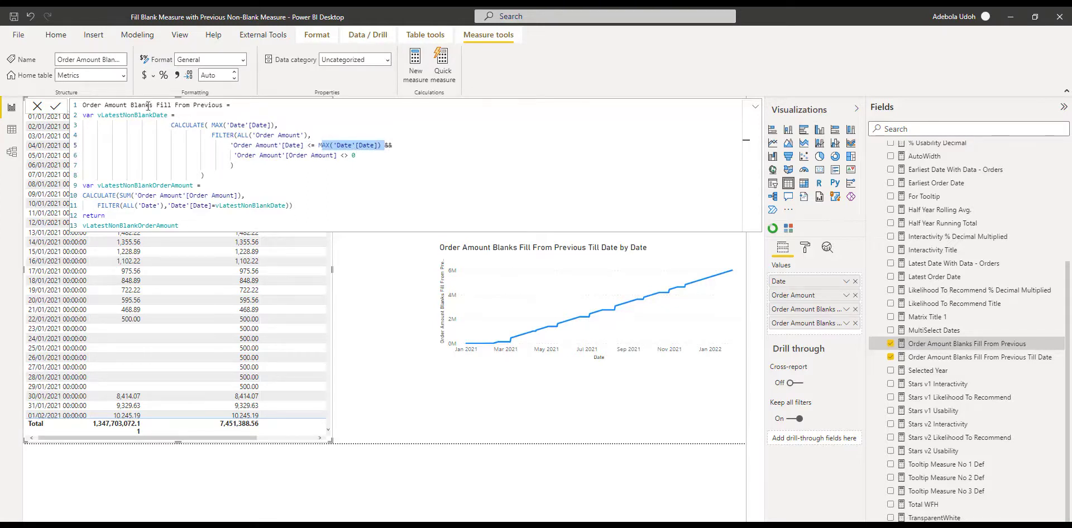
left_click_drag(357, 155, 238, 155)
- Highlight the non-zero Order Amount condition, the [Order Amount] references and the summed column
left_click(354, 155)
left_click_drag(357, 156, 241, 155)
left_click(274, 163)
left_click_drag(337, 156, 237, 155)
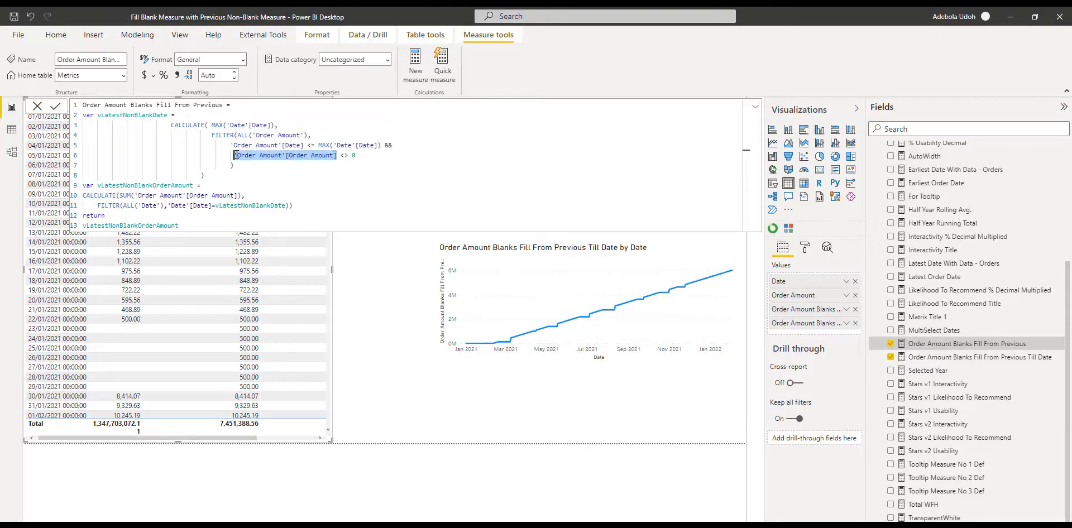
left_click_drag(336, 155, 282, 156)
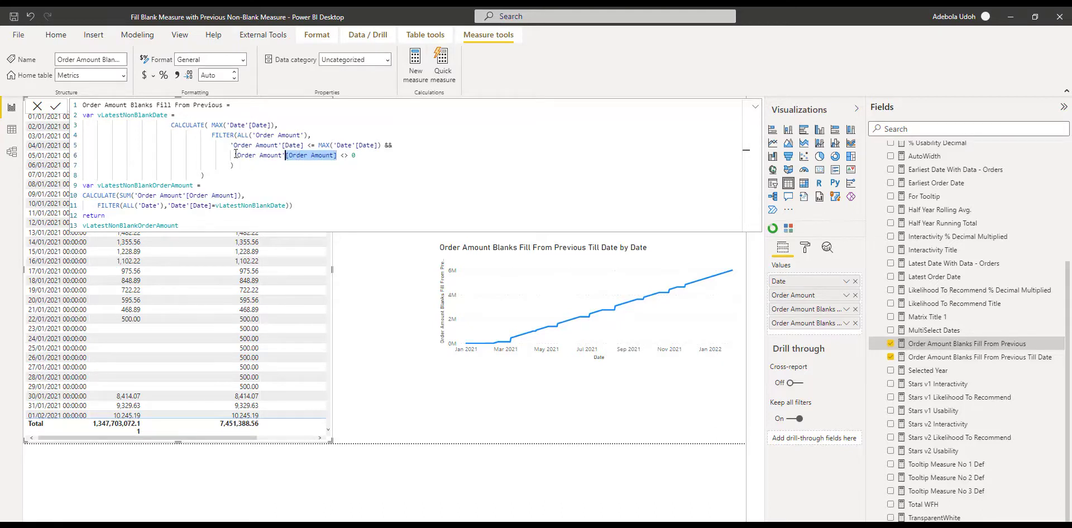
left_click_drag(236, 154, 286, 156)
left_click(322, 155)
left_click(210, 135)
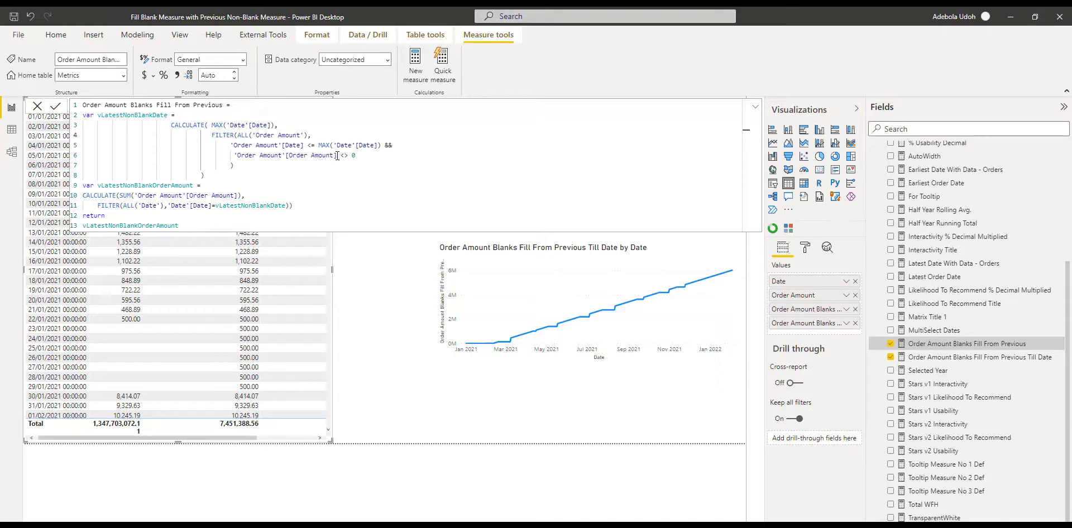
left_click_drag(337, 155, 329, 155)
left_click_drag(327, 155, 278, 153)
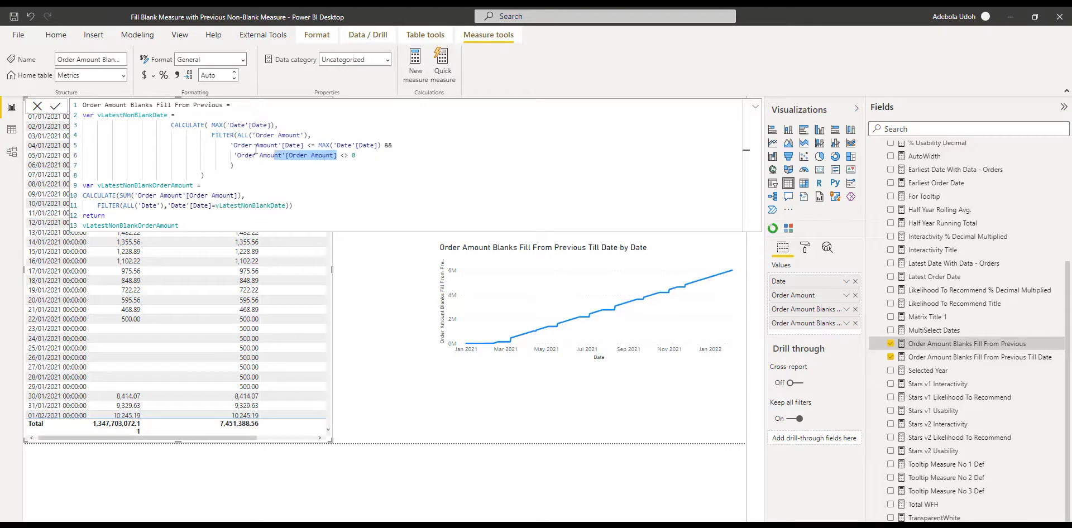
left_click(235, 195)
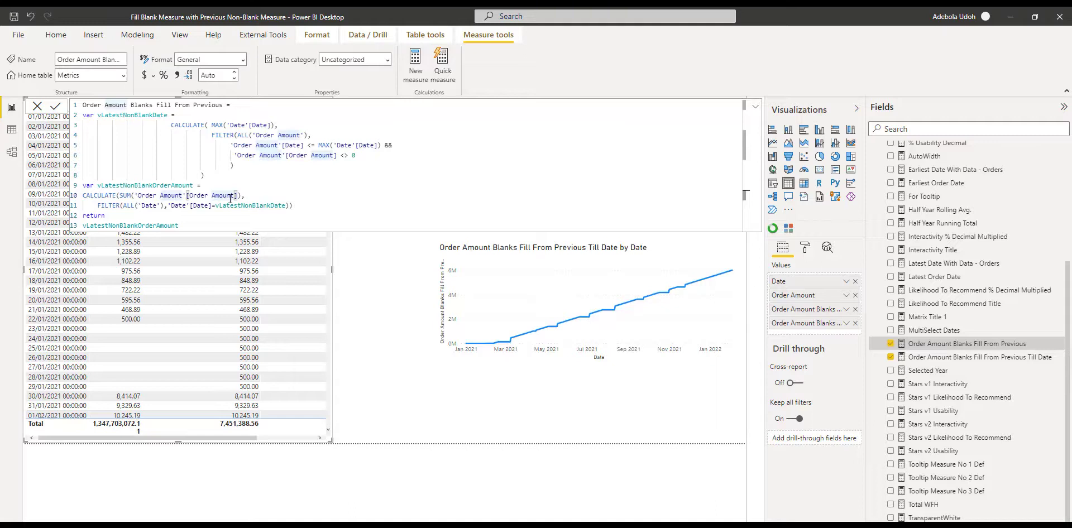
left_click_drag(235, 196, 160, 195)
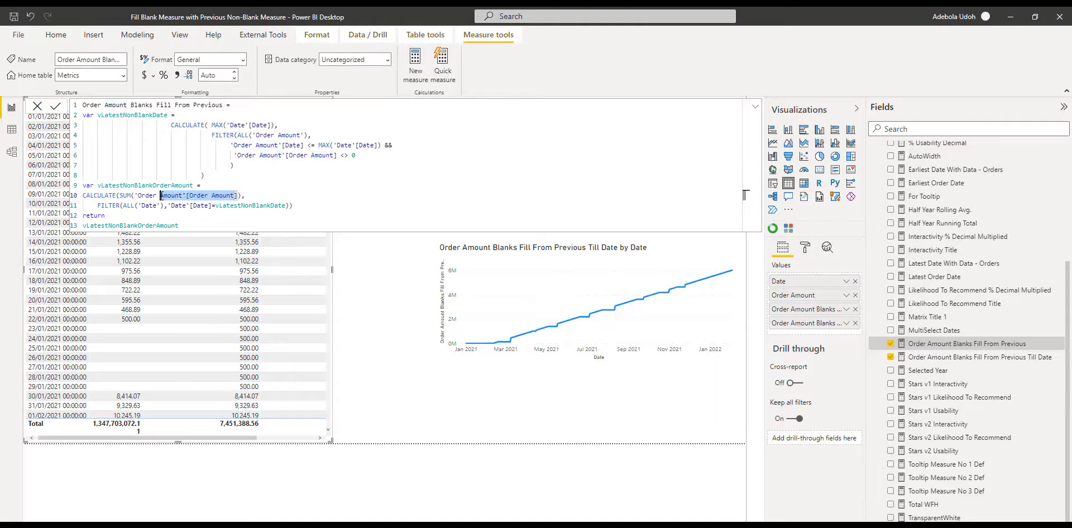
left_click(245, 206)
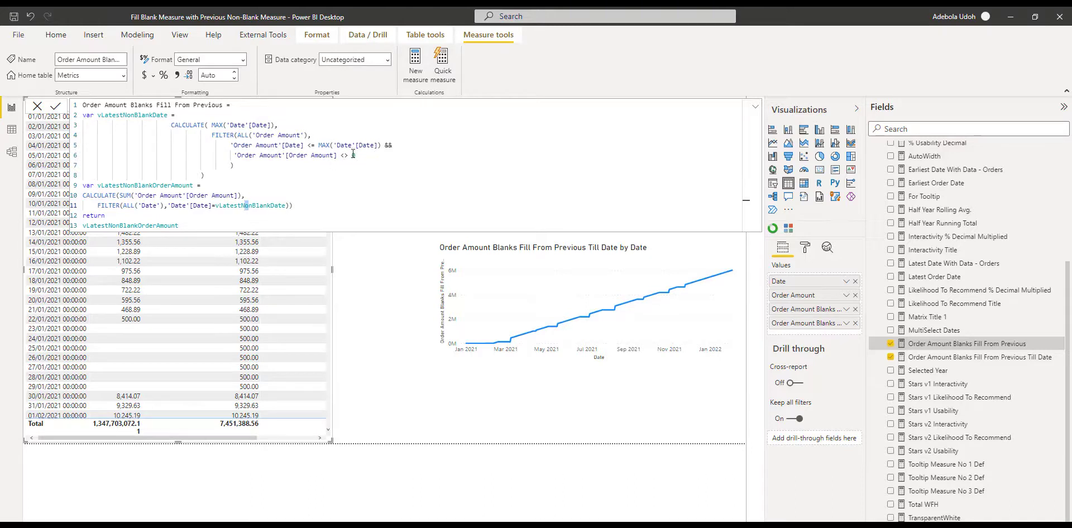
- Highlight the filter conditions, every Amount occurrence, the Date column and the vLatestNonBlankDate variable
left_click_drag(356, 155, 234, 137)
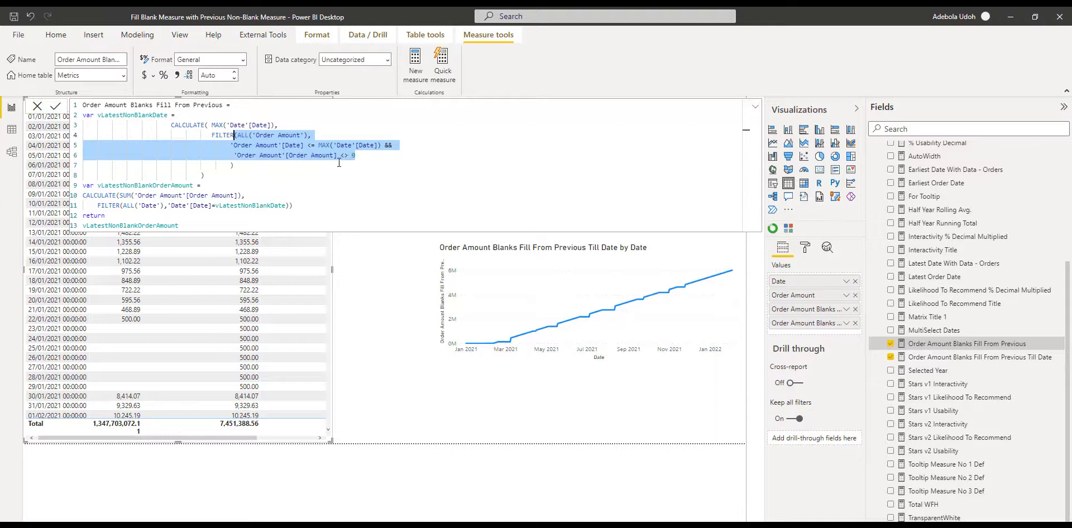
left_click(304, 145)
left_click_drag(356, 155, 234, 156)
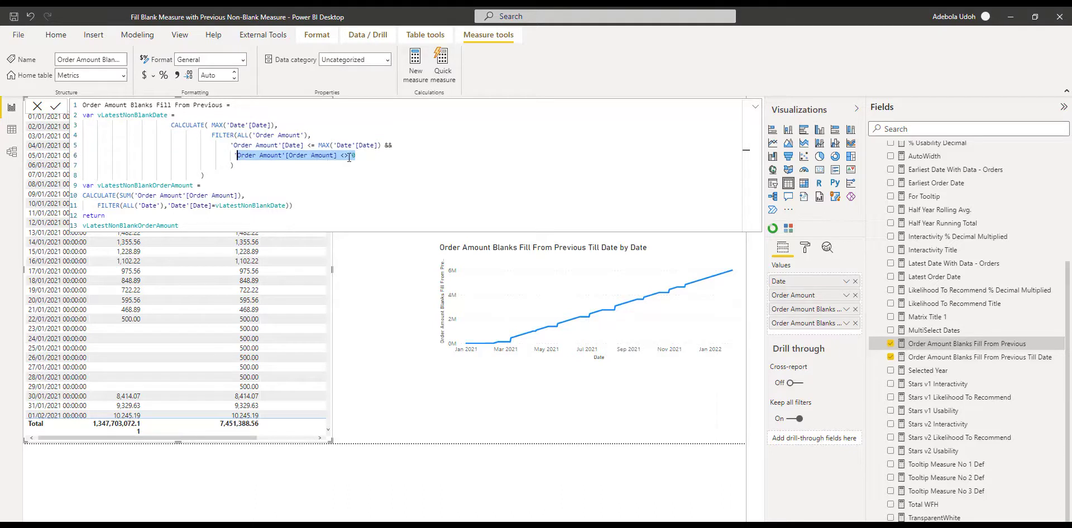
left_click(349, 156)
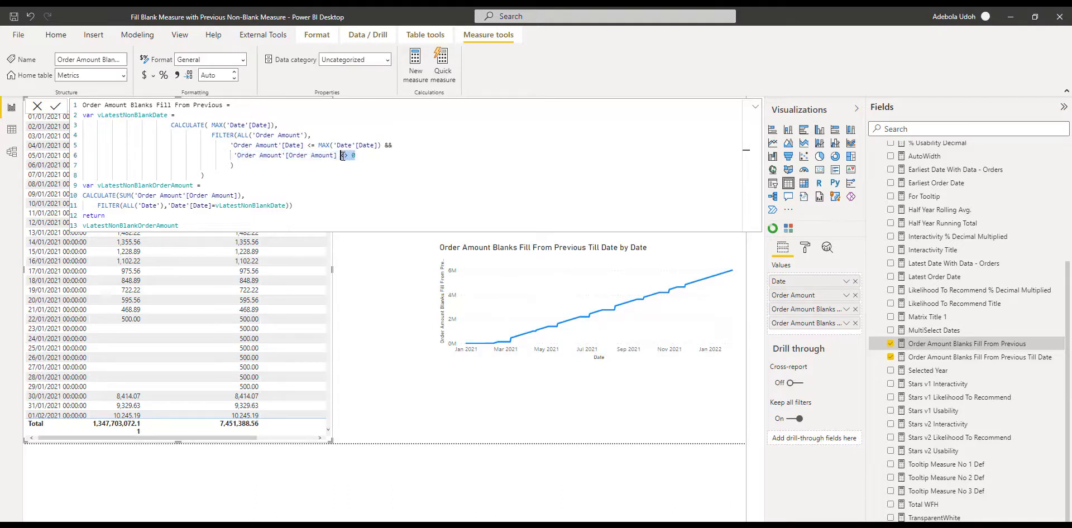
left_click(311, 155)
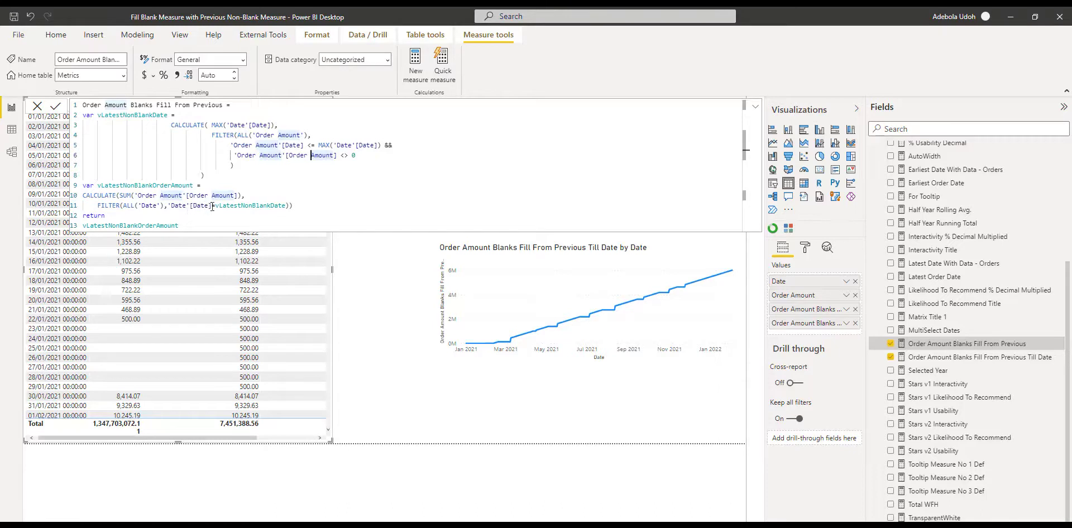
left_click_drag(212, 205, 170, 206)
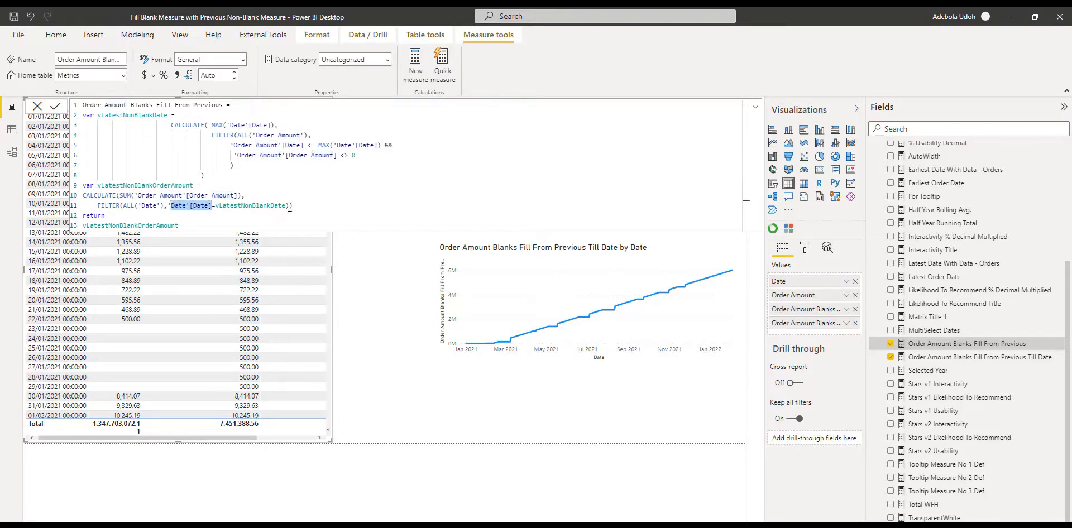
left_click_drag(286, 206, 215, 205)
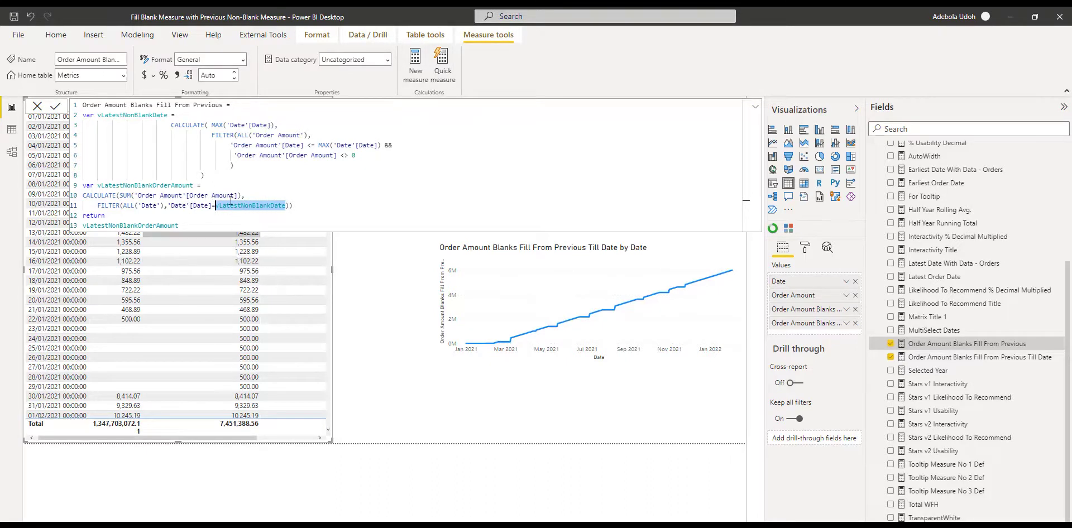
left_click(248, 169)
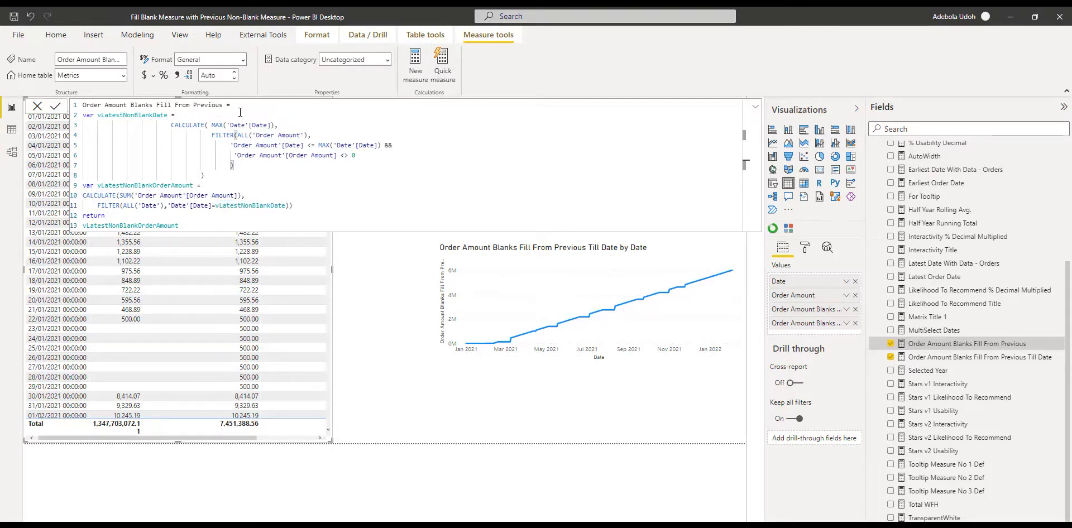
- Expand the formula editor, show the bracket closing CALCULATE, and close the editor
left_click_drag(240, 113, 341, 201)
left_click(343, 187)
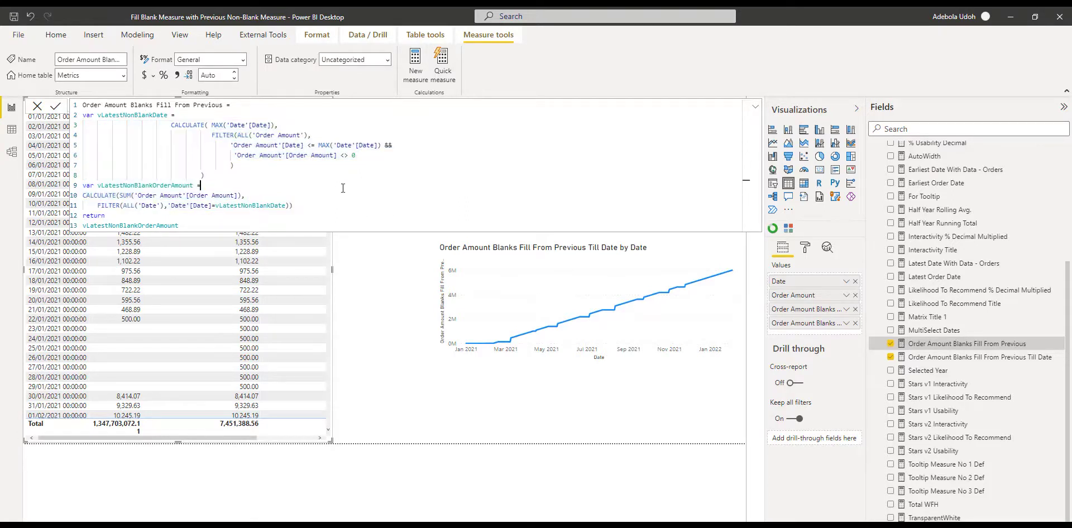
left_click(755, 107)
left_click(248, 177)
key("Return")
- Stretch the Fill From Previous by Date chart leftward and select the Till Date chart below
left_click(452, 117)
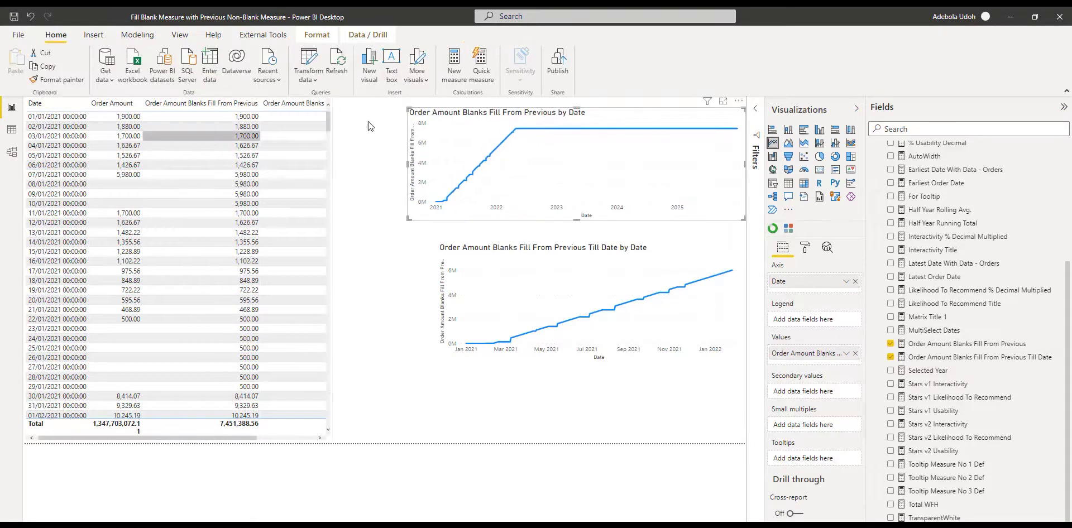
left_click_drag(407, 109, 351, 109)
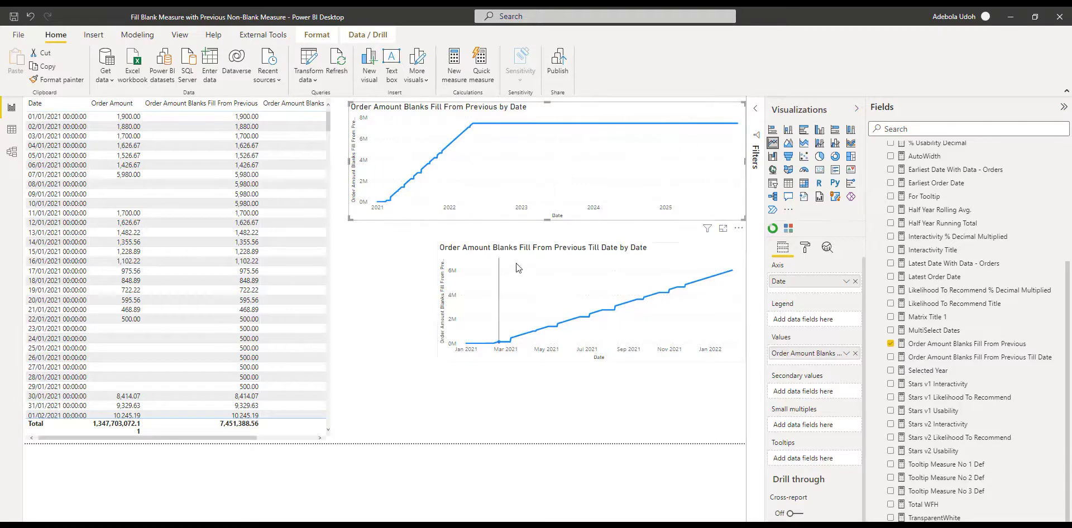
left_click(450, 249)
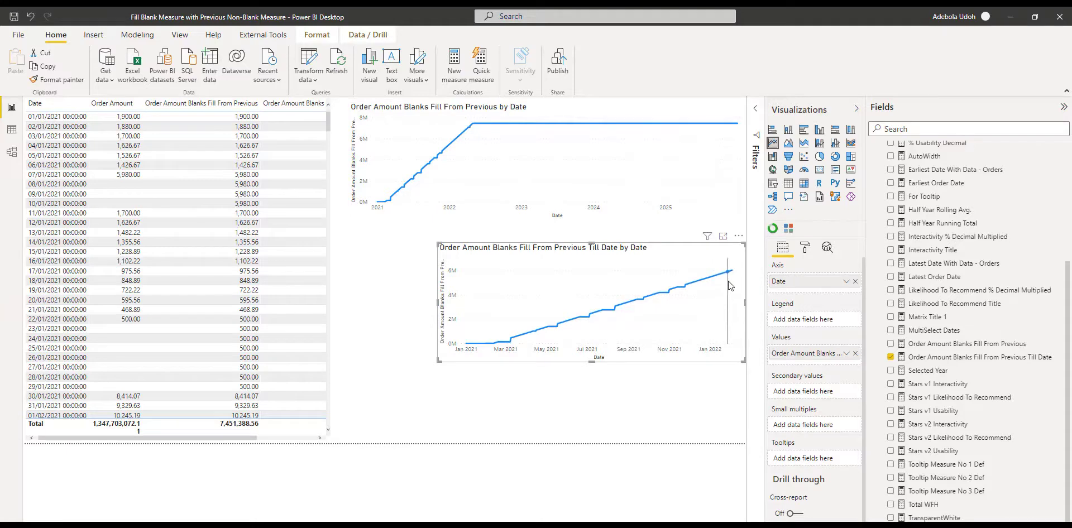
mouse_move(732, 275)
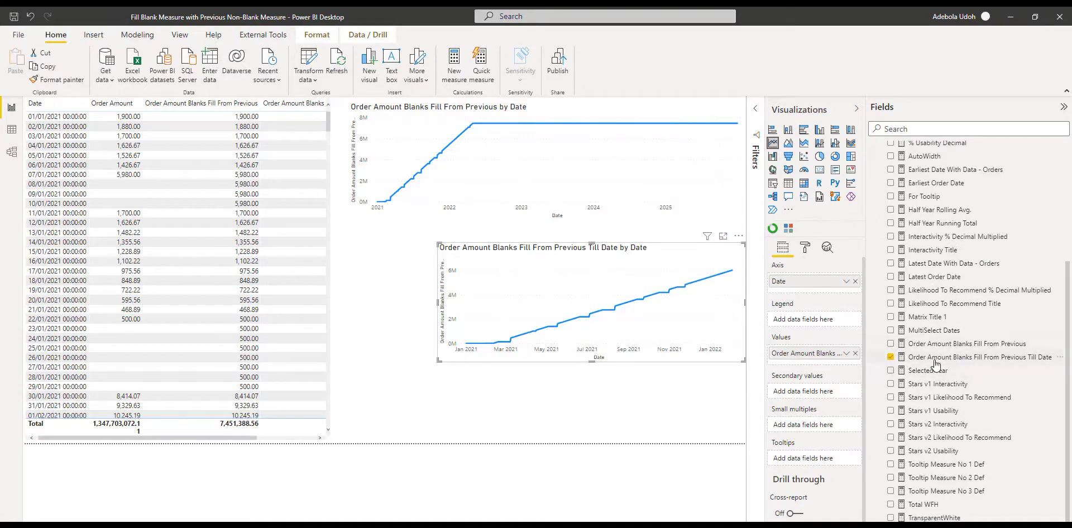
- Review the Till Date measure's IF/TODAY DAX and its reference to Fill From Previous
left_click(988, 362)
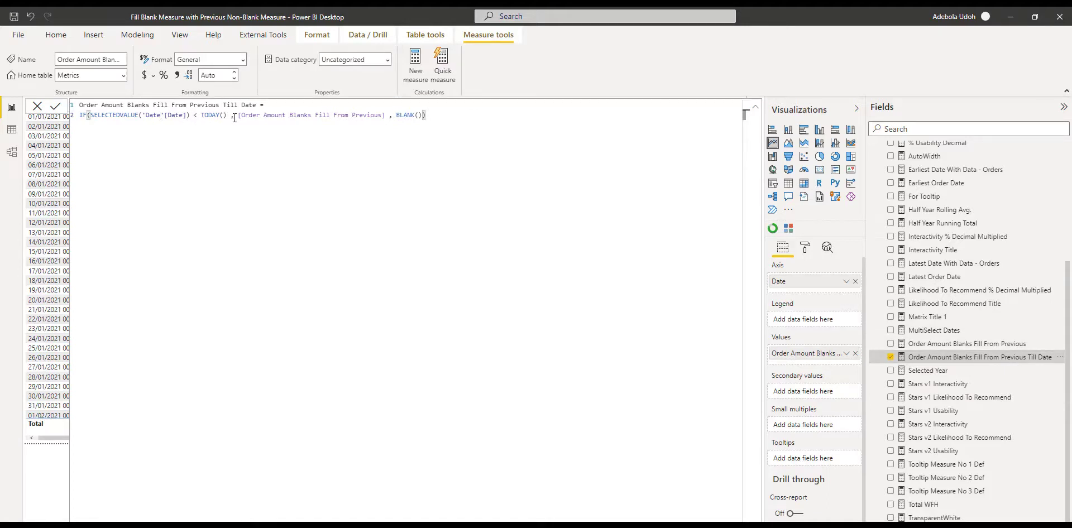
left_click_drag(239, 115, 415, 115)
left_click(525, 158)
key("Return")
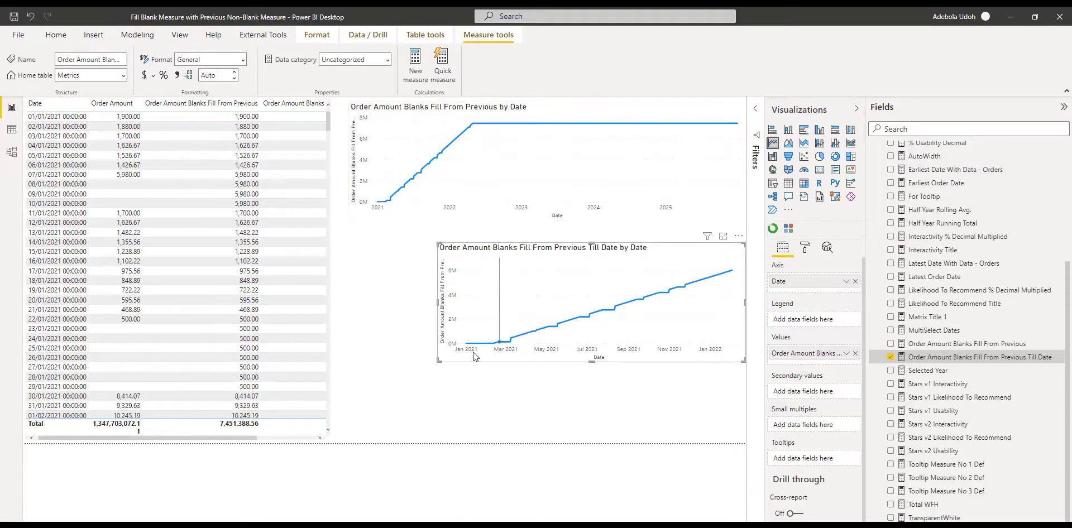
- Resize the Till Date chart below the top chart and scroll the table to its Till Date column
left_click_drag(437, 241, 294, 230)
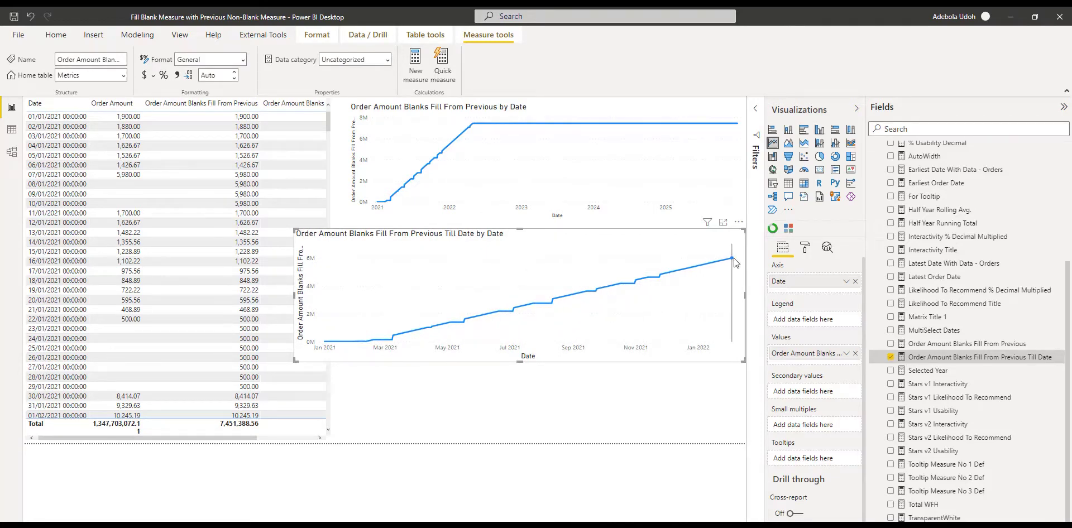
left_click_drag(294, 229, 365, 240)
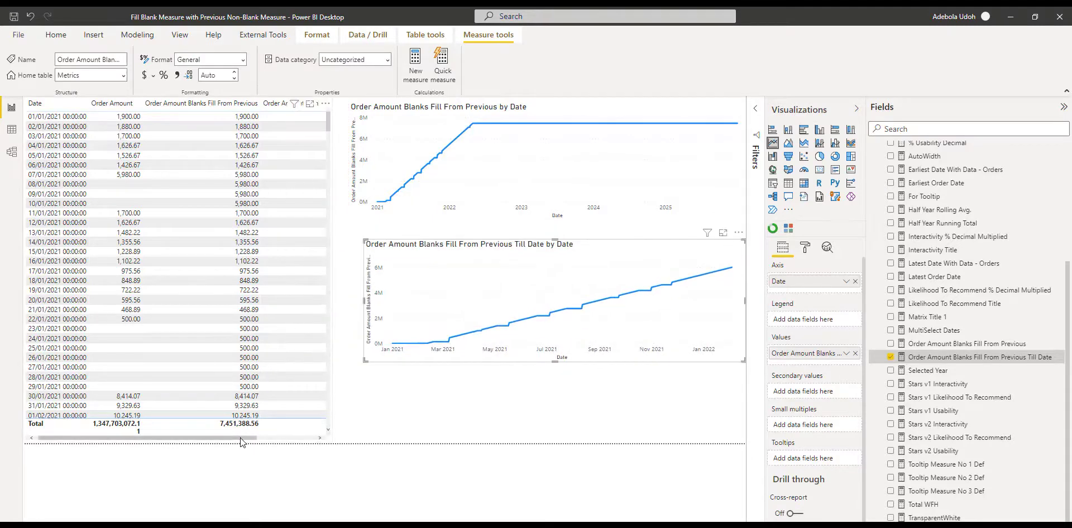
left_click_drag(246, 438, 311, 433)
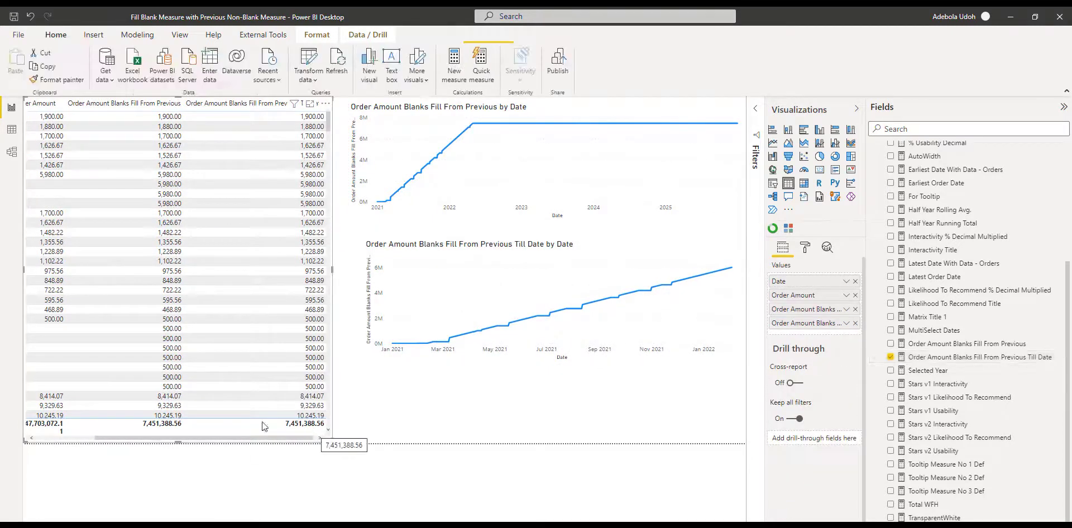
- Highlight MAX('Date'[Date]) and the zero condition in Fill From Previous, then collapse the formula bar
left_click(959, 347)
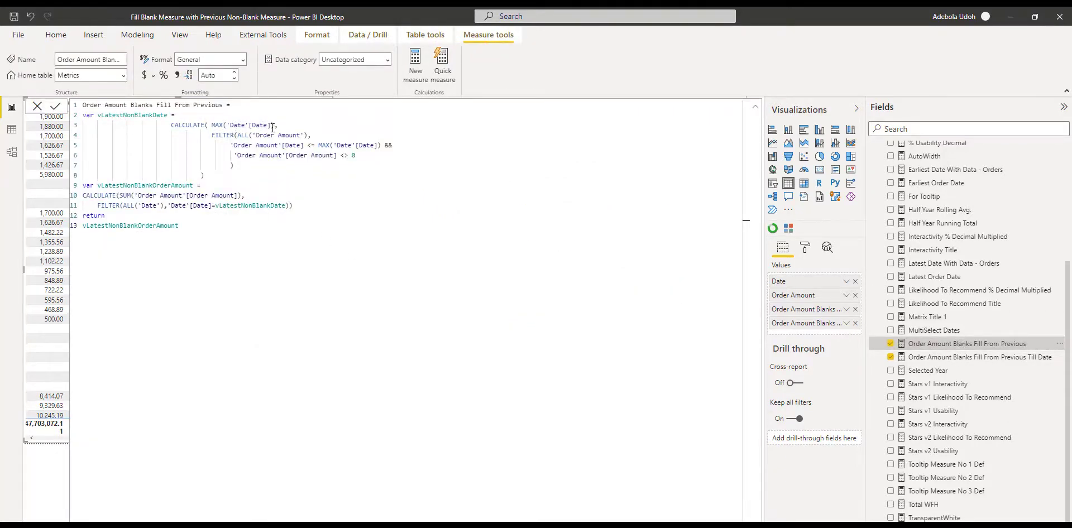
left_click_drag(277, 125, 224, 125)
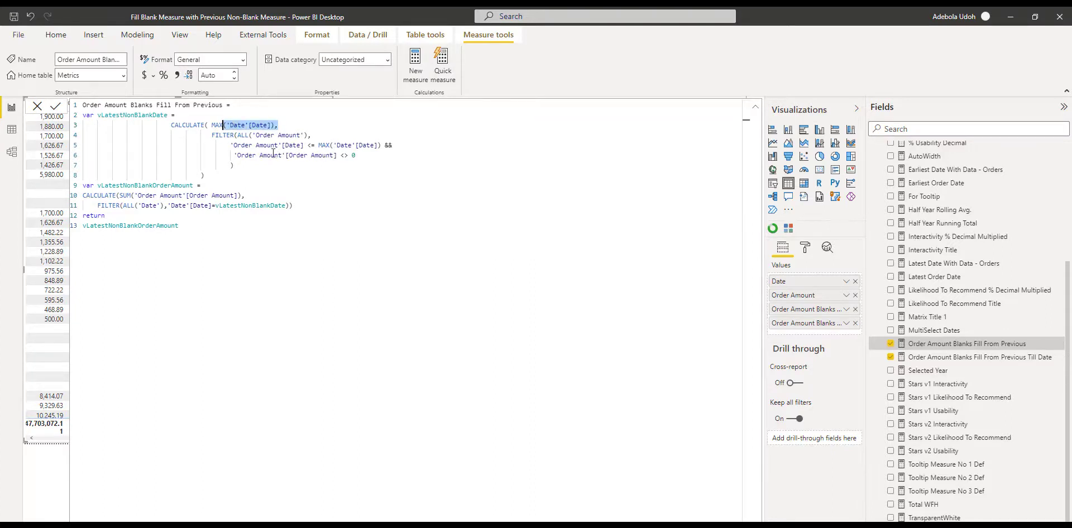
left_click_drag(341, 156, 238, 154)
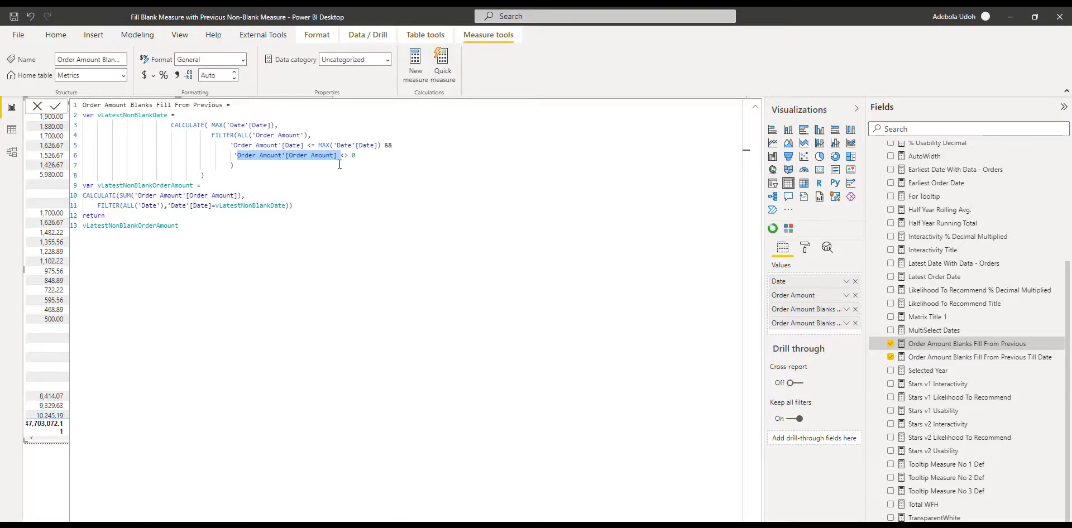
left_click(318, 146)
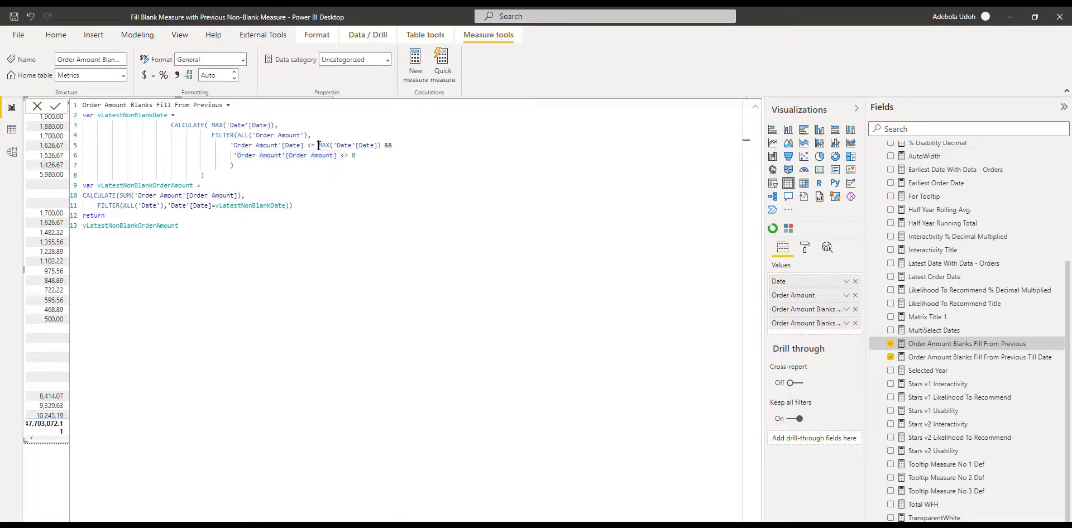
left_click(756, 109)
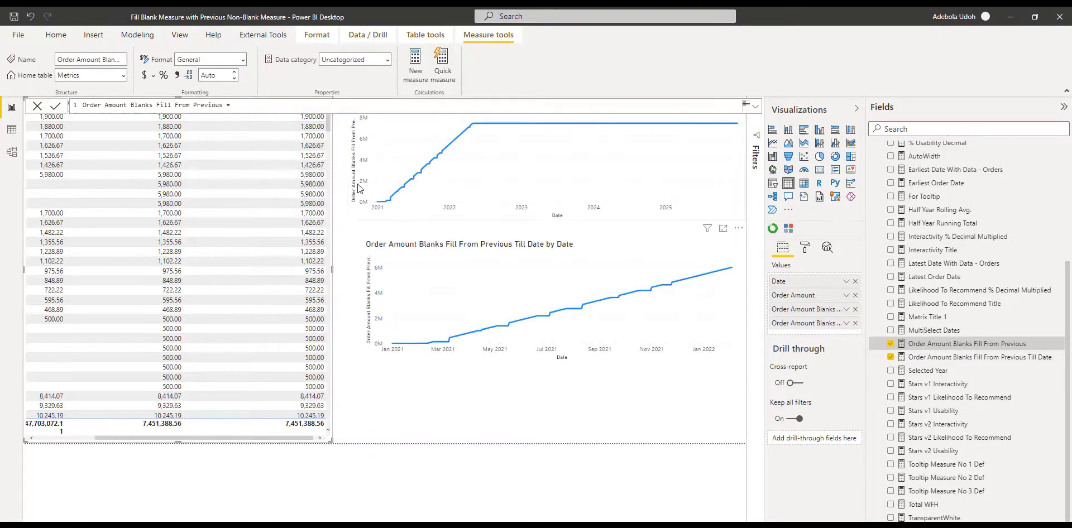